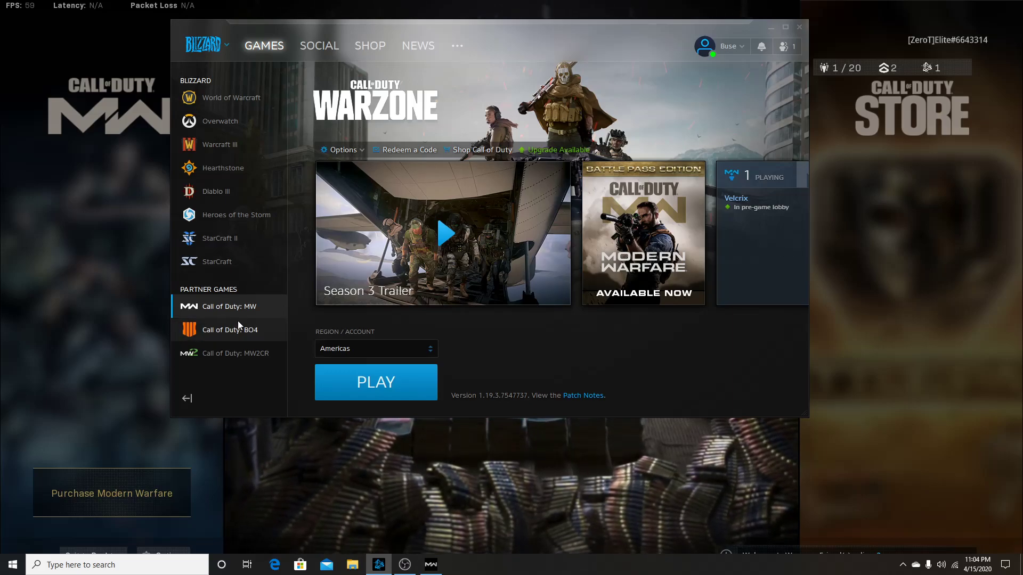
Step: Add -D3D11 as Call of Duty: MW's additional command line argument in Game Settings and save
click(351, 149)
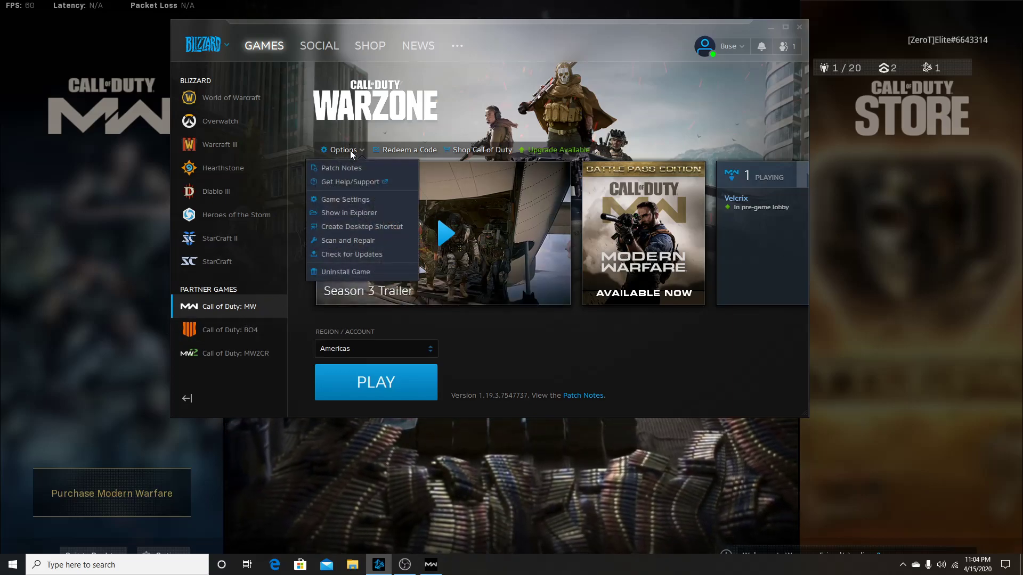
click(355, 201)
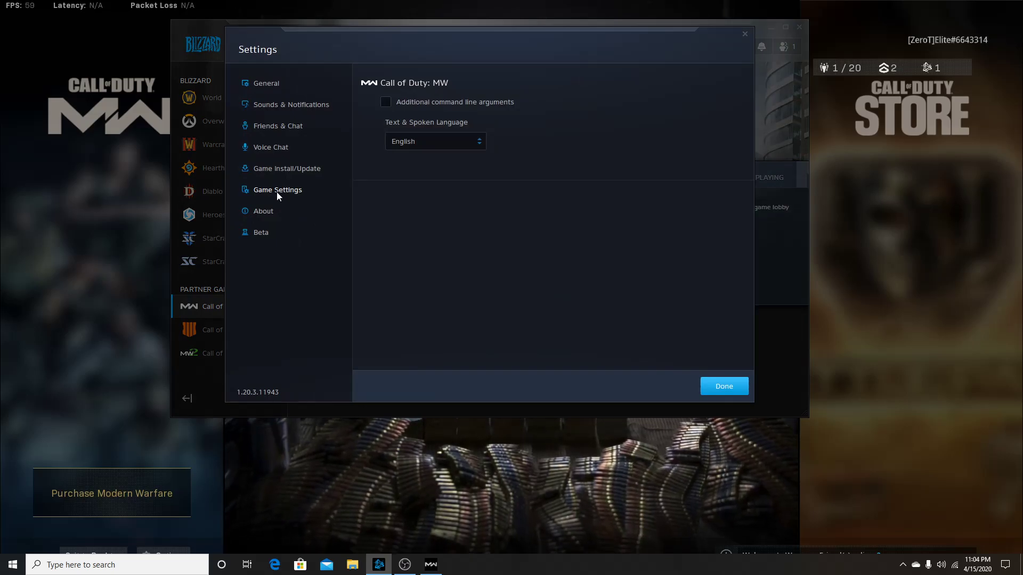
click(385, 102)
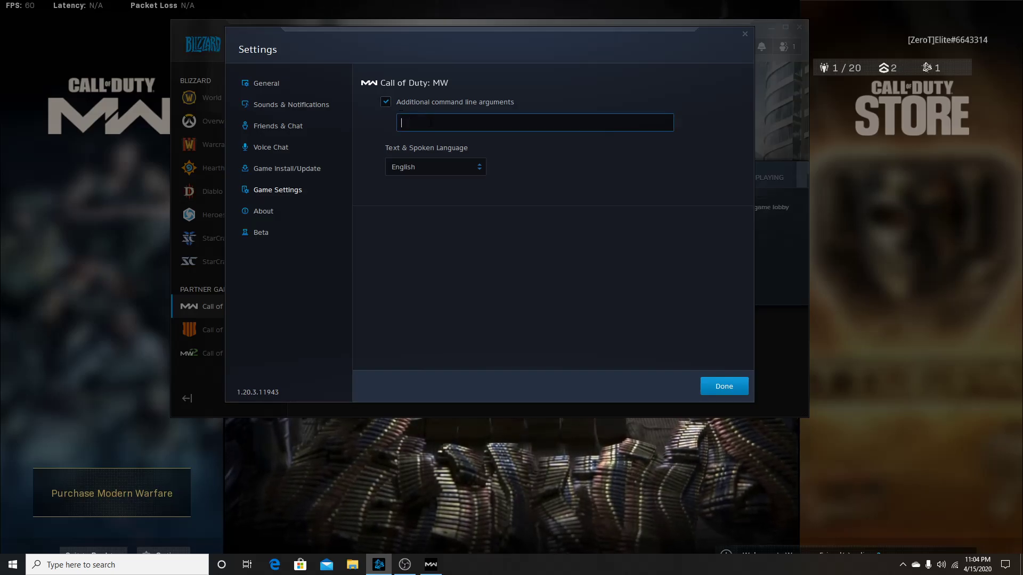
text(-)
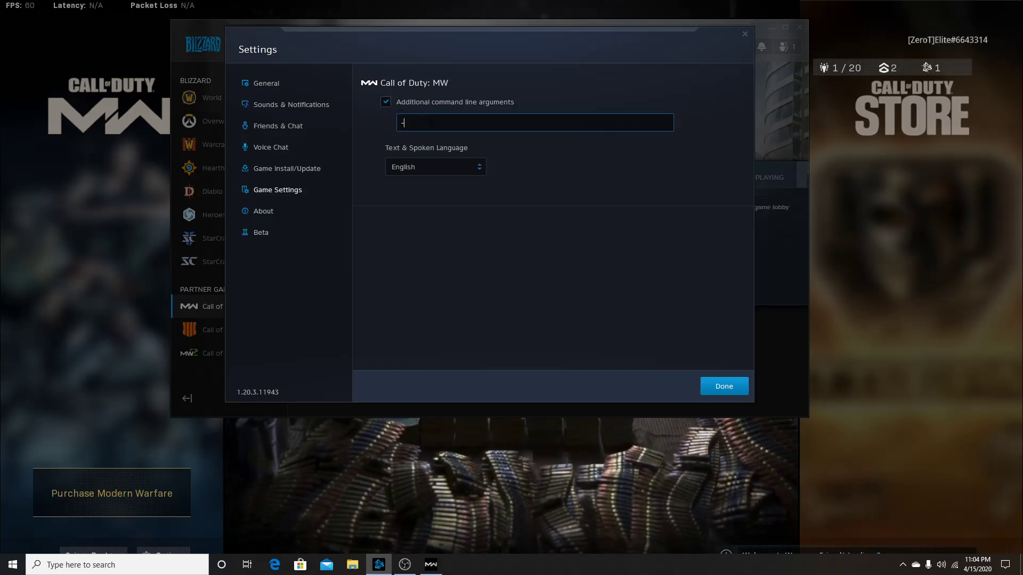
text(D3)
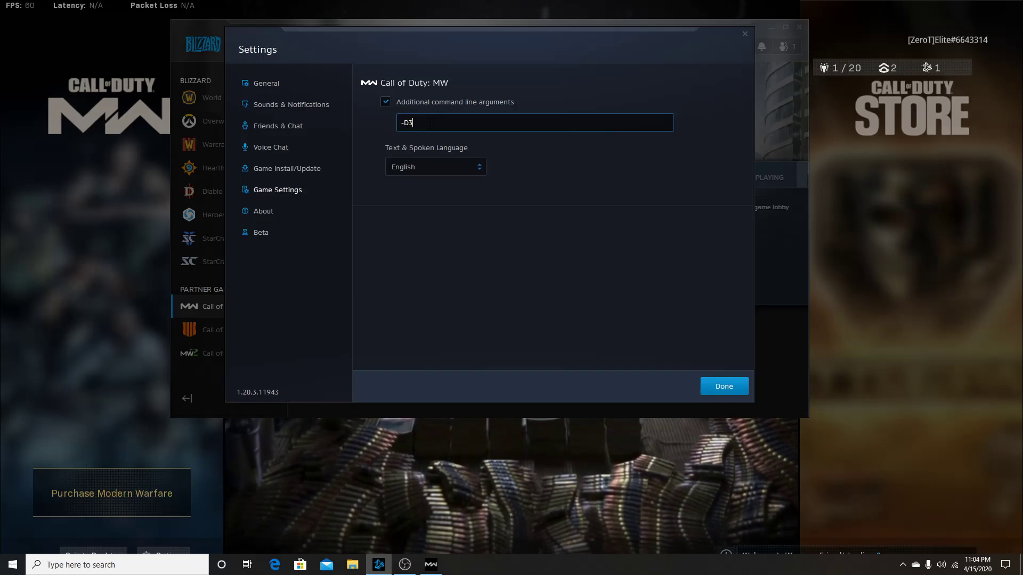
text(D11)
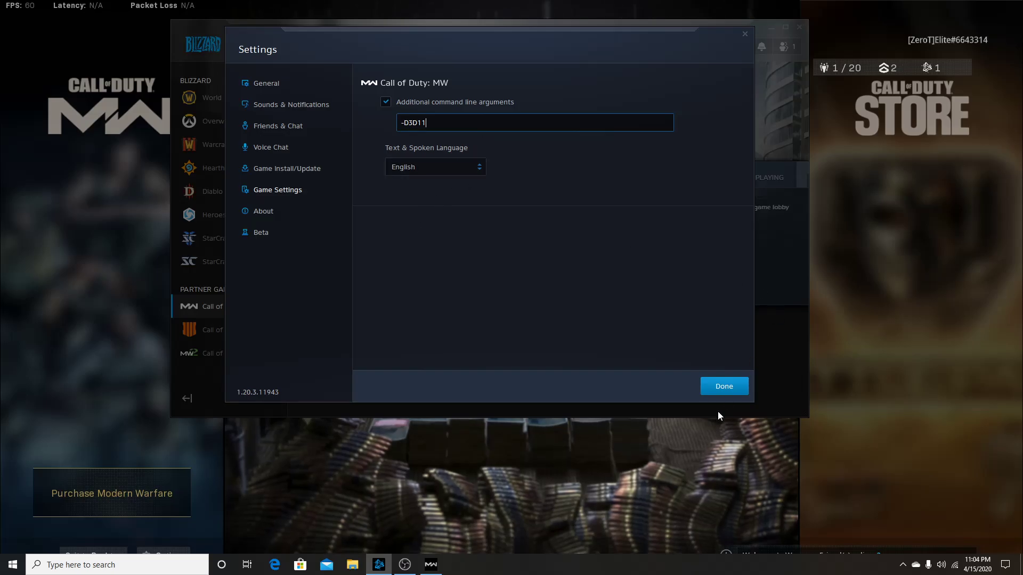
click(711, 392)
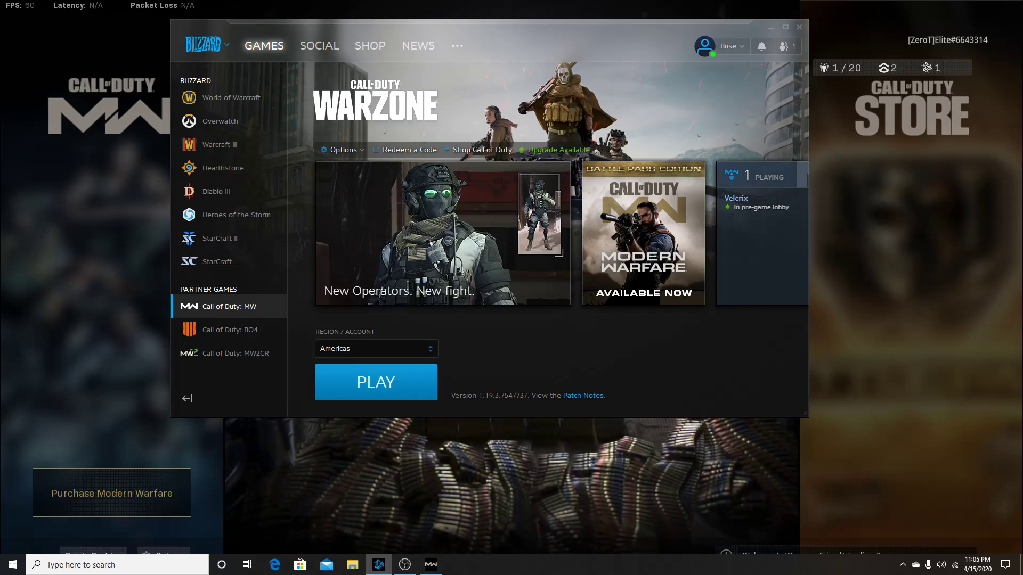
Step: Launch Task Manager from the taskbar and bring up Call of Duty: Modern Warfare's action menu
right_click(531, 566)
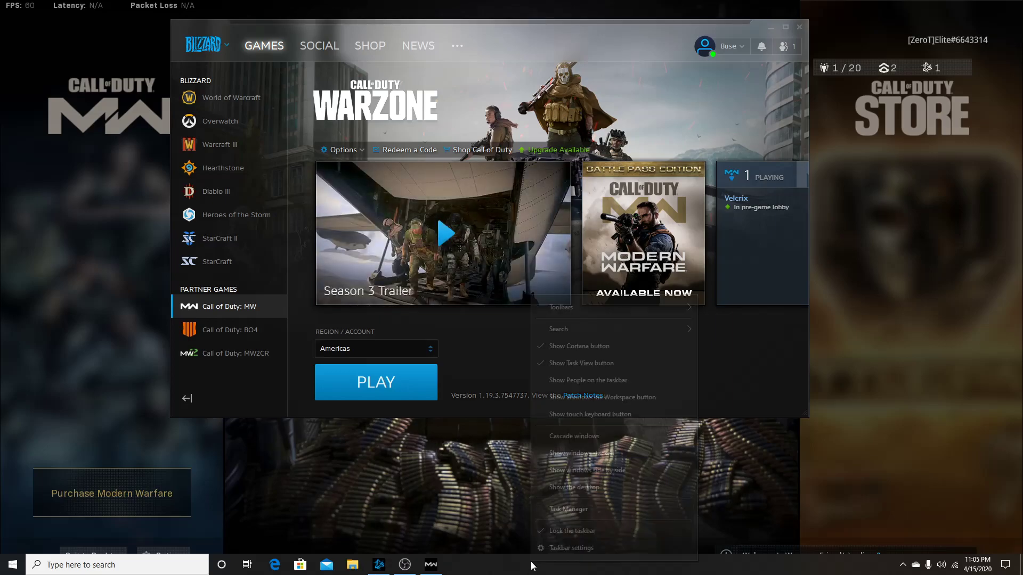
click(567, 509)
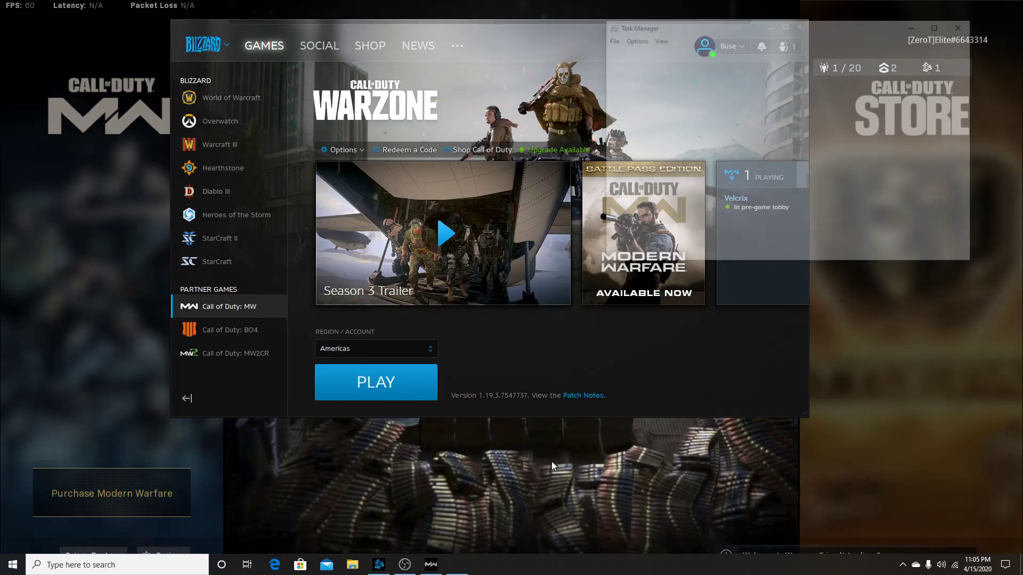
drag(751, 33, 669, 59)
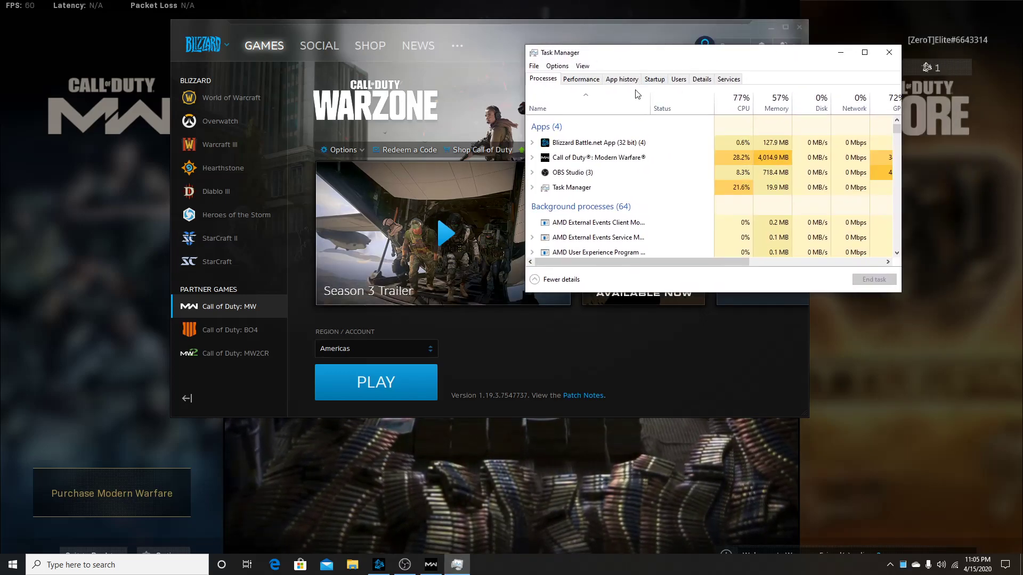
right_click(582, 156)
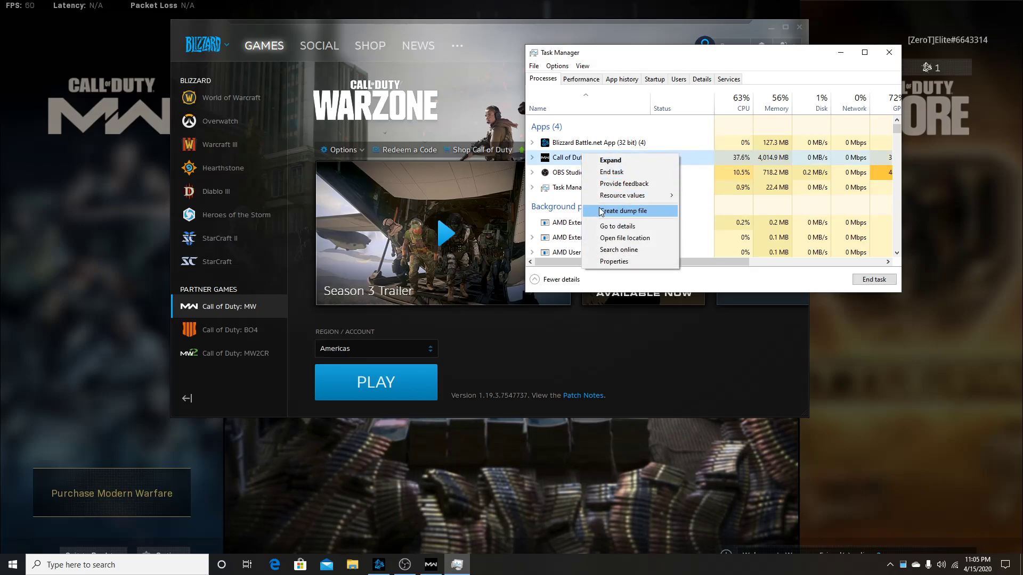
Step: Locate ModernWarfare.exe on the Details tab and change its priority to Normal
click(614, 231)
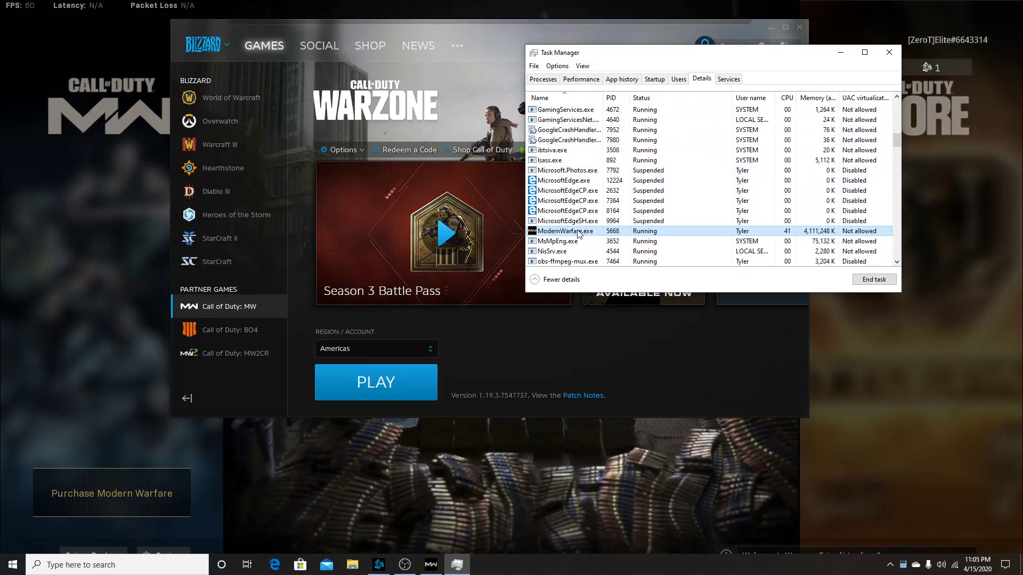
right_click(576, 234)
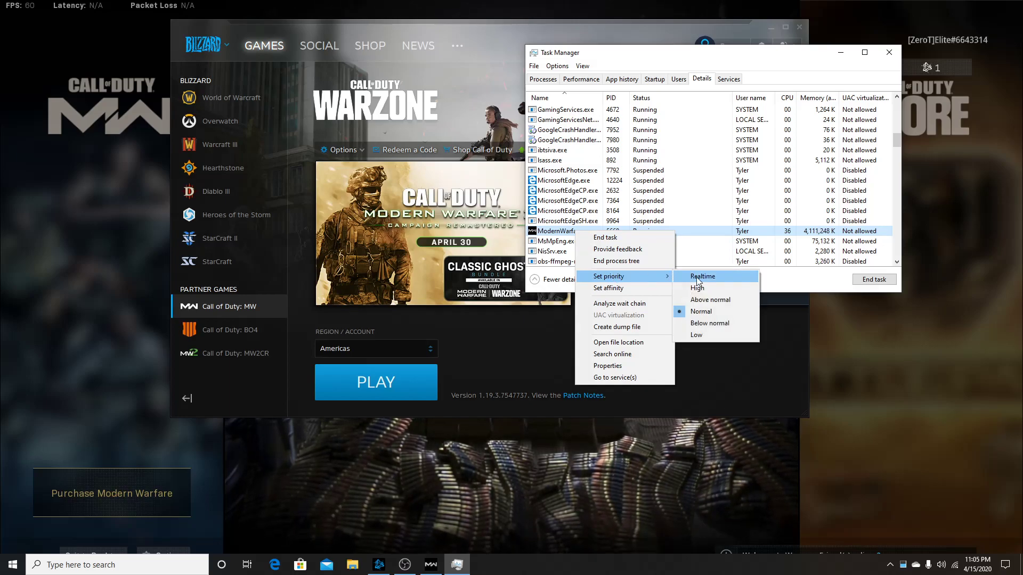
click(711, 317)
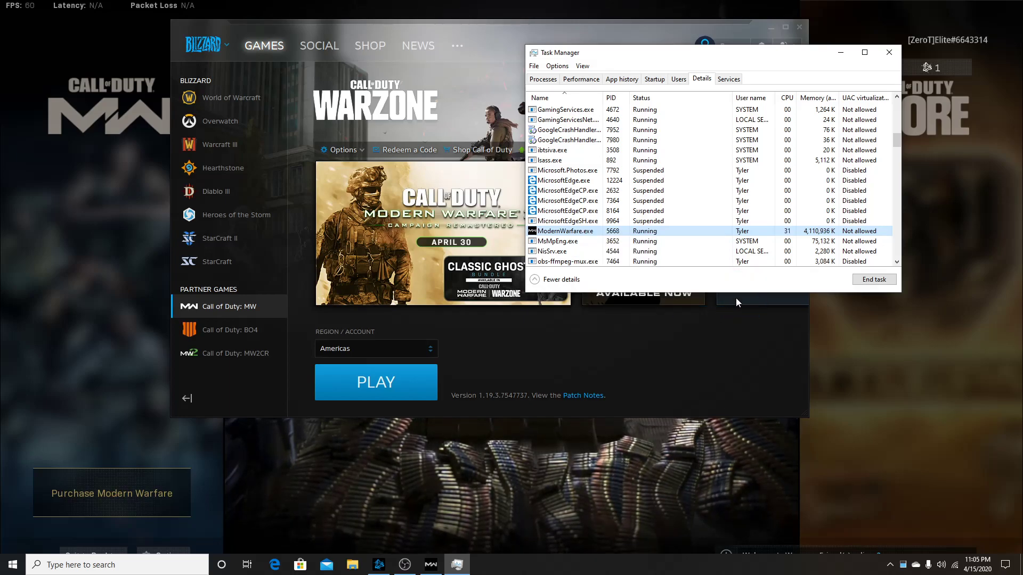
Step: Close Task Manager and switch to the OBS Studio window via the taskbar
click(886, 53)
click(404, 562)
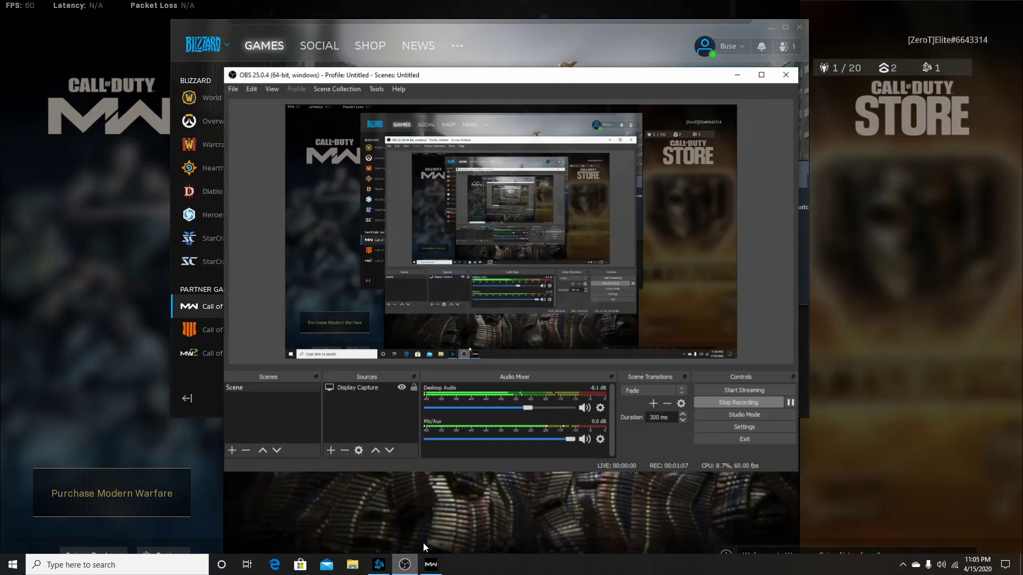